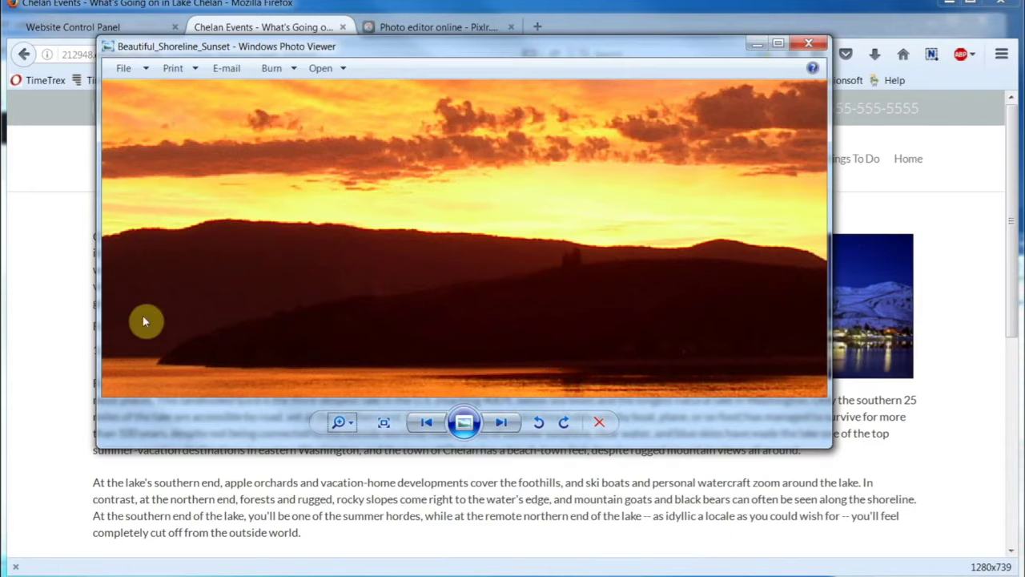
# Confirm in the photo's Properties that the sunset is 1984 x 1488 pixels, then minimize Photo Viewer.
pyautogui.moveTo(581, 259); pyautogui.dragTo(677, 259)
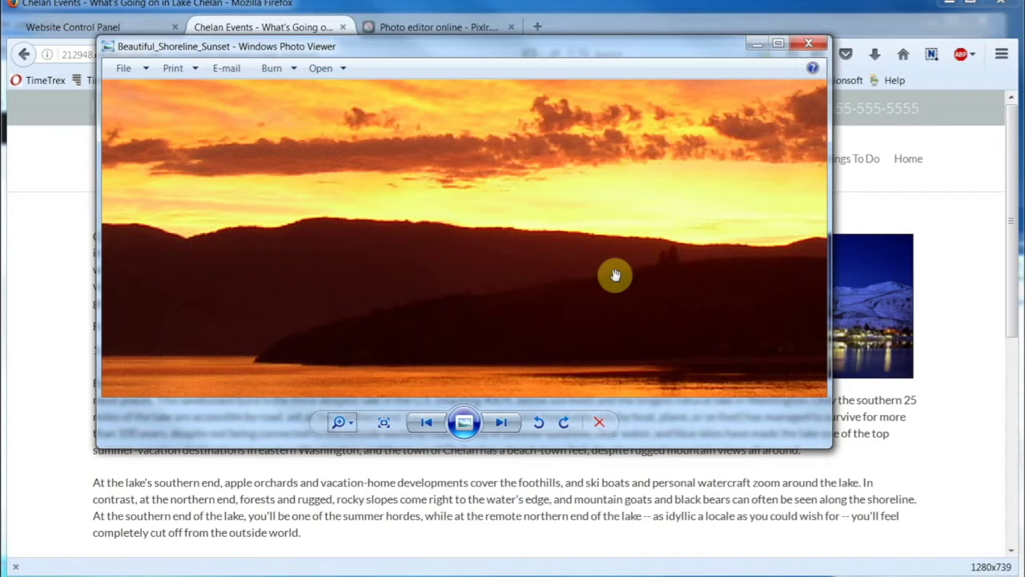
pyautogui.moveTo(615, 274); pyautogui.dragTo(492, 241)
pyautogui.rightClick(492, 241)
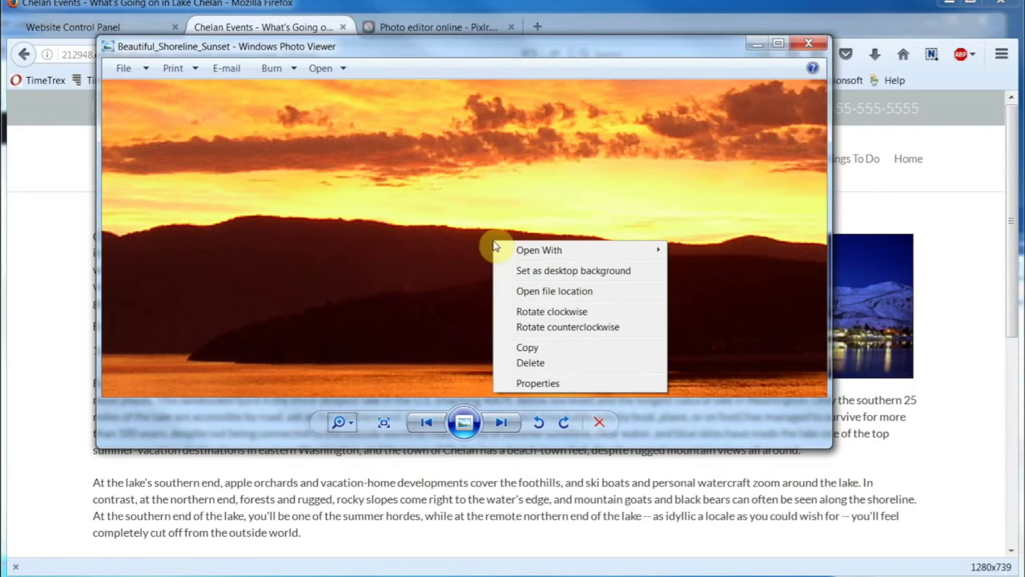
pyautogui.click(531, 386)
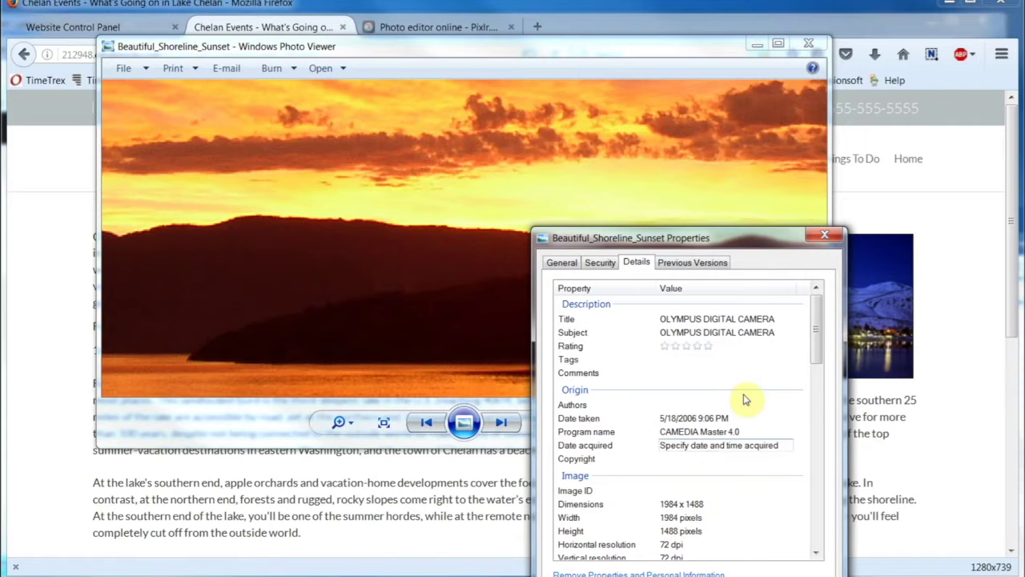
pyautogui.click(817, 236)
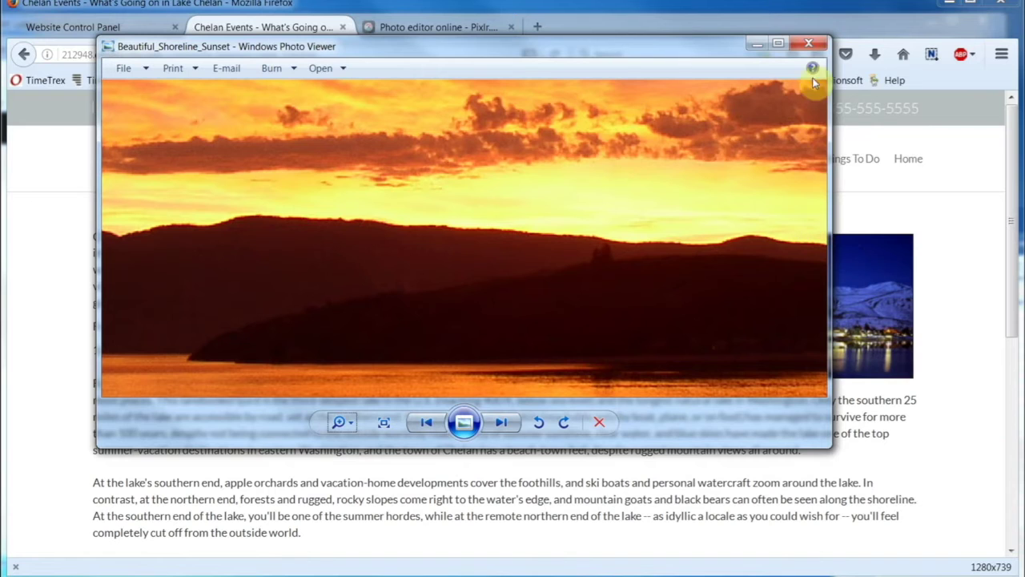
pyautogui.click(757, 44)
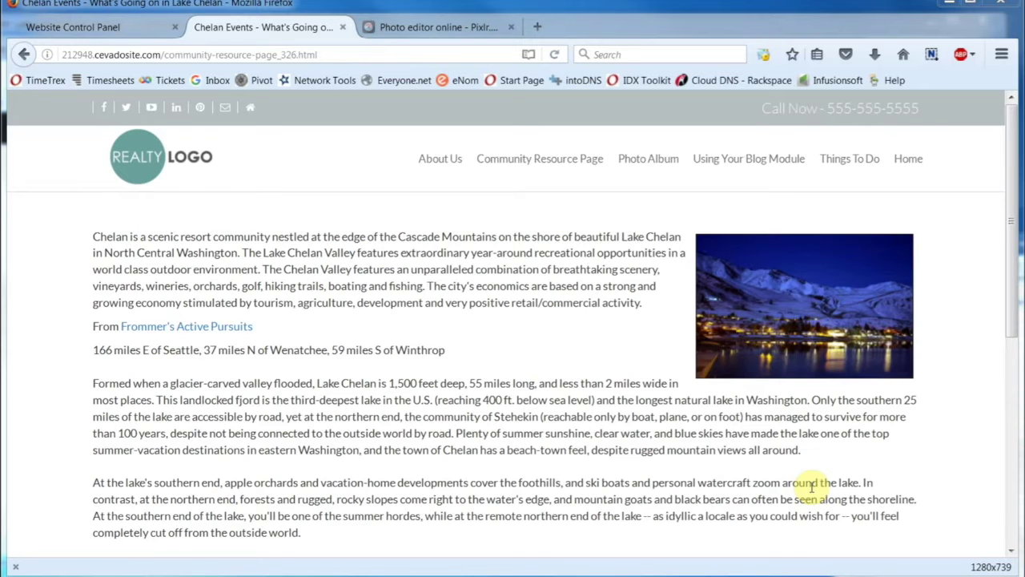
# Switch to the Pixlr tab and go to its Web Apps page for Pixlr Express.
pyautogui.click(417, 31)
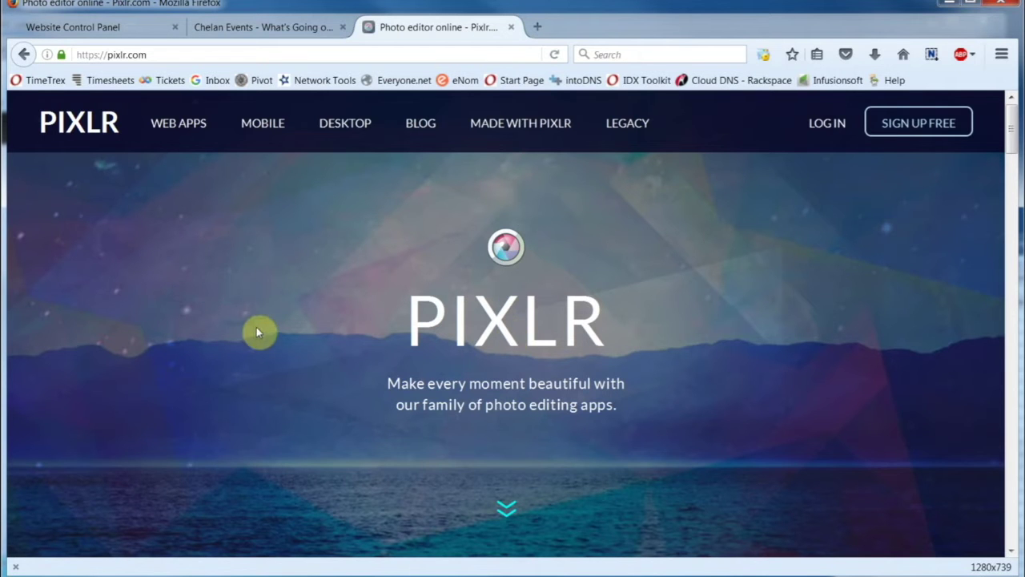
pyautogui.click(179, 126)
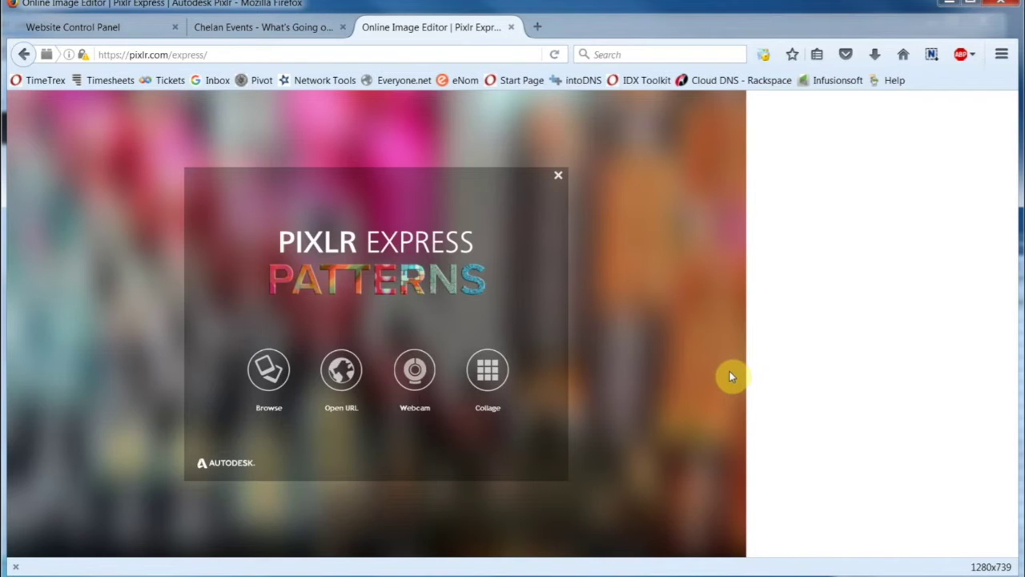
# Browse to Sample Pictures and open Beautiful_Shoreline_Sunset in the Pixlr Express editor.
pyautogui.click(269, 375)
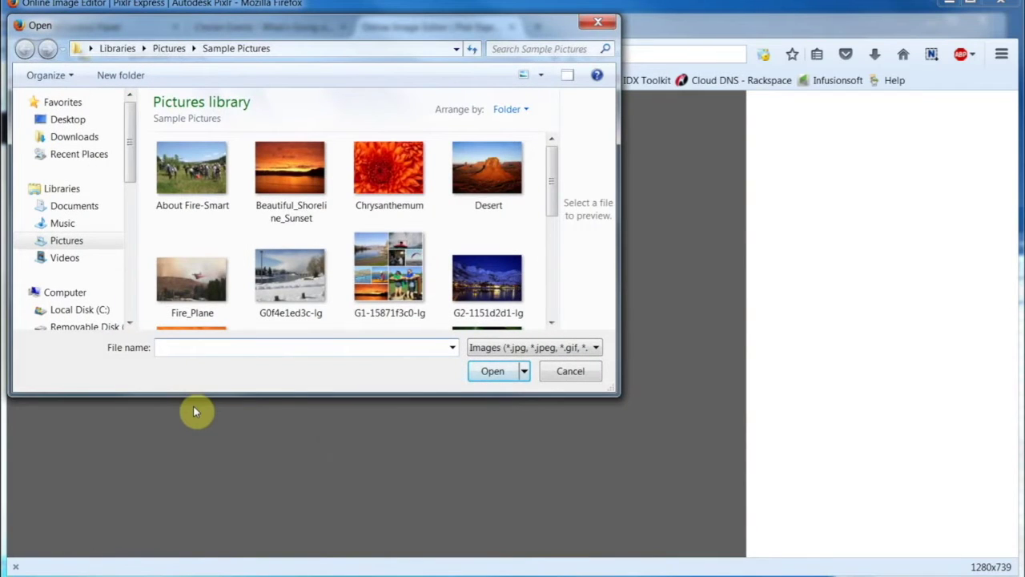
pyautogui.click(285, 176)
pyautogui.doubleClick(285, 176)
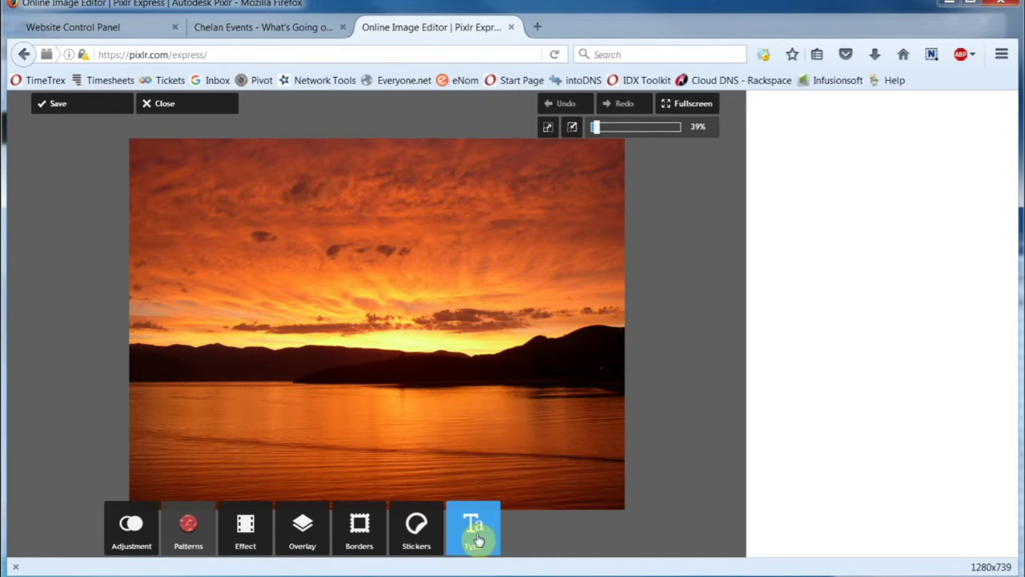
pyautogui.moveTo(145, 545)
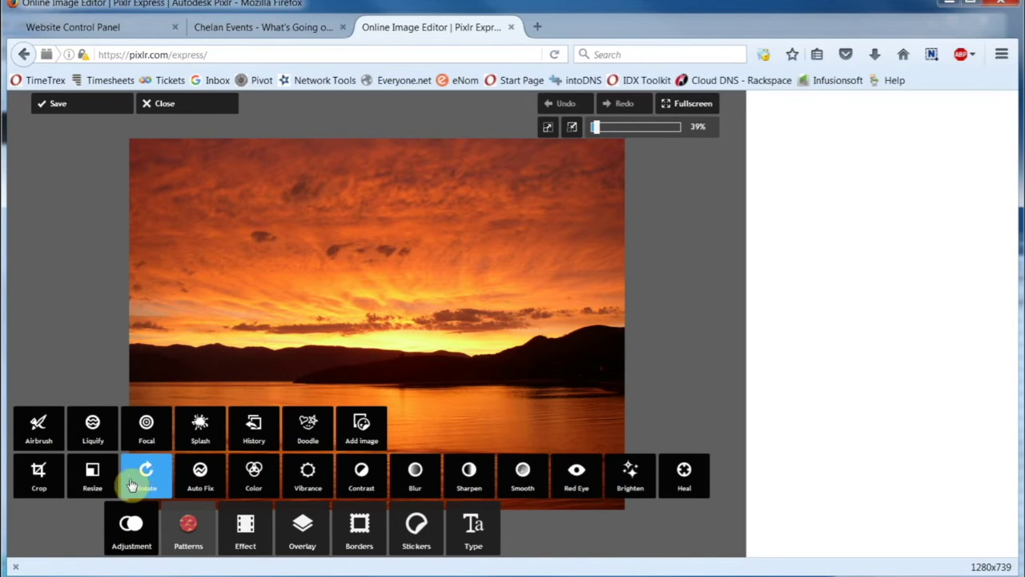
# Change the photo width from 1984 to 300 px with proportions kept, giving 300 x 225.
pyautogui.click(93, 479)
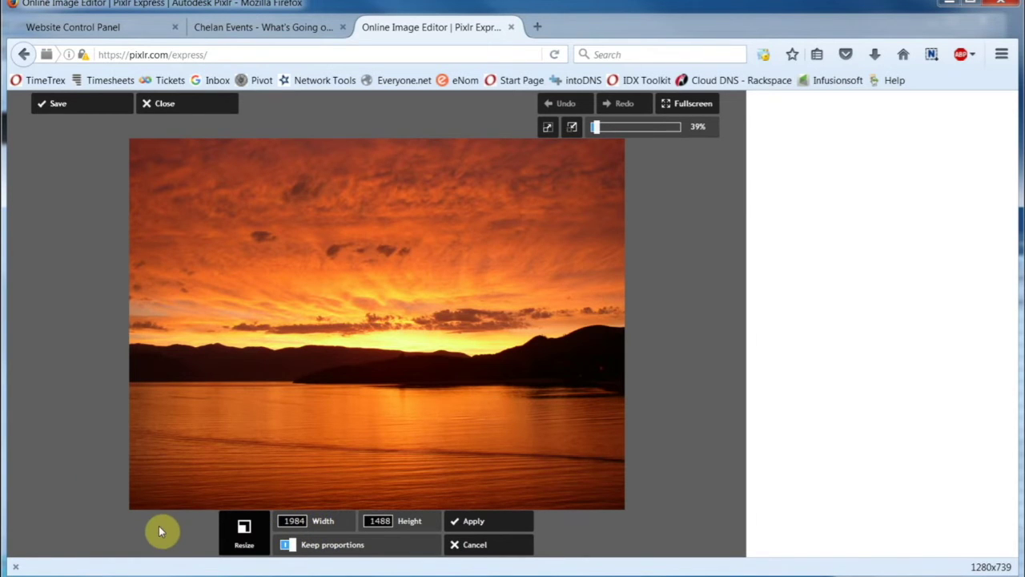
pyautogui.doubleClick(292, 521)
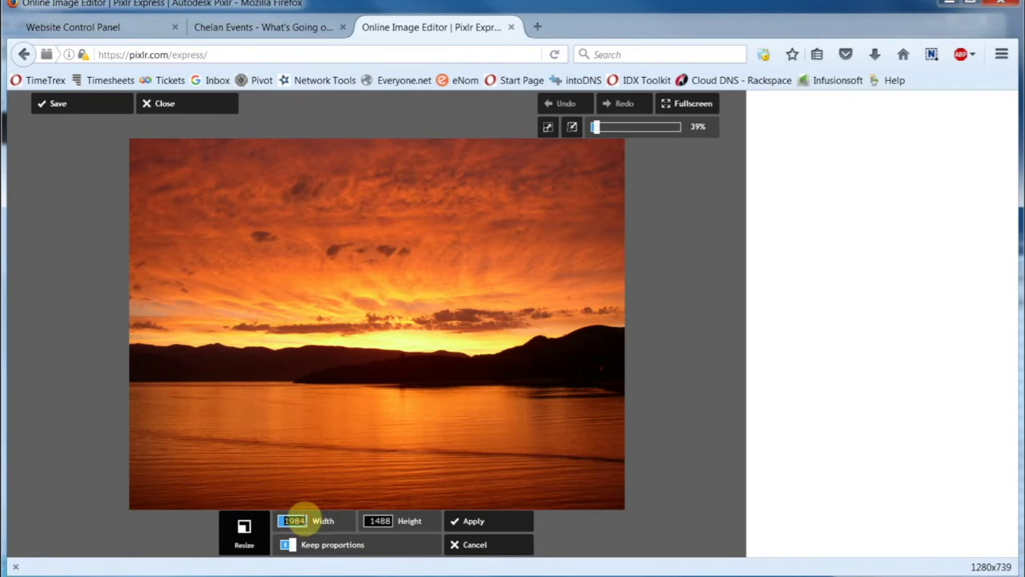
pyautogui.write('300')
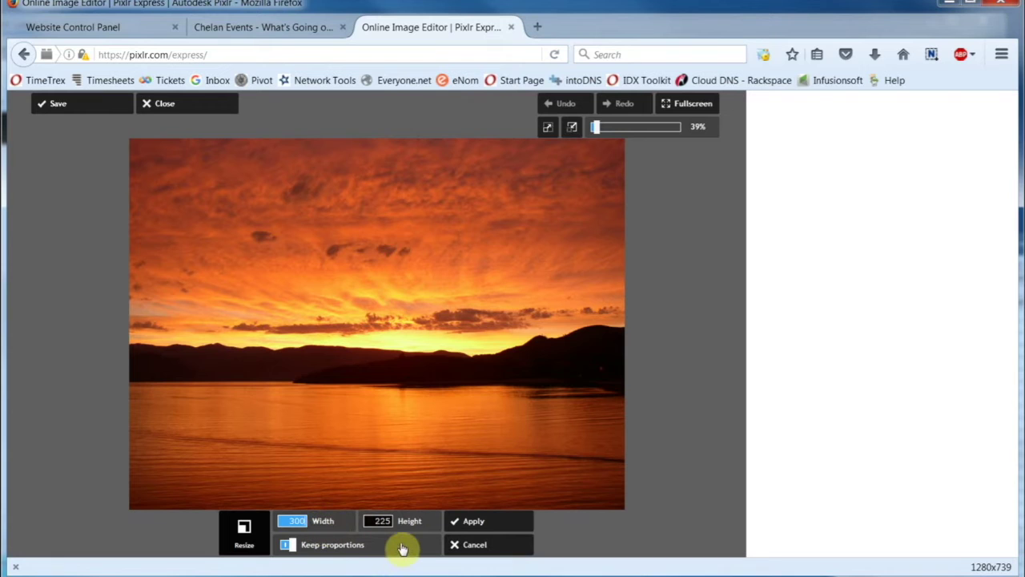
pyautogui.click(468, 525)
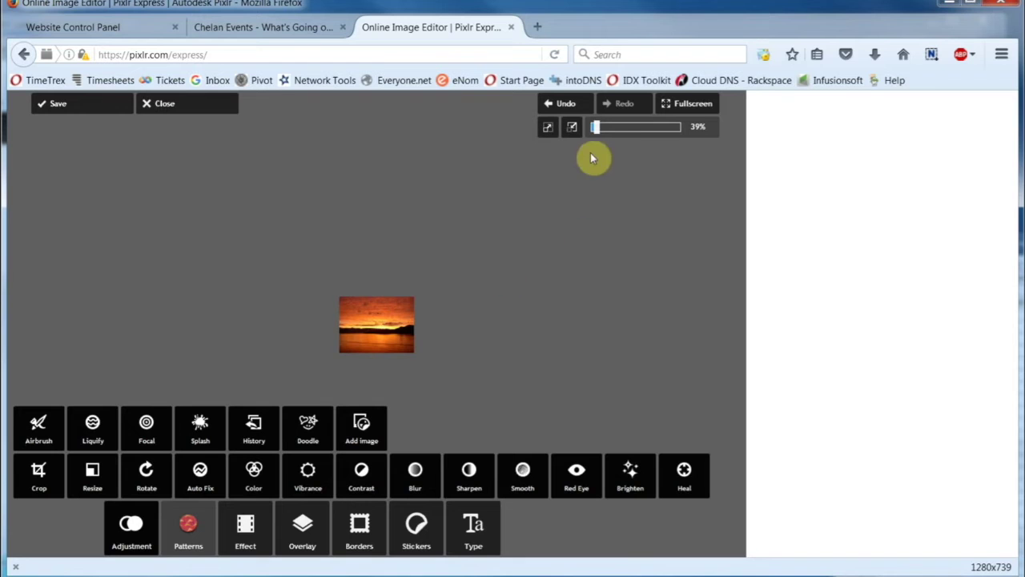
# Save the resized image to Sample Pictures as Beautiful_Shoreline_Sunset_Resized at quality 85.
pyautogui.moveTo(596, 128); pyautogui.dragTo(638, 143)
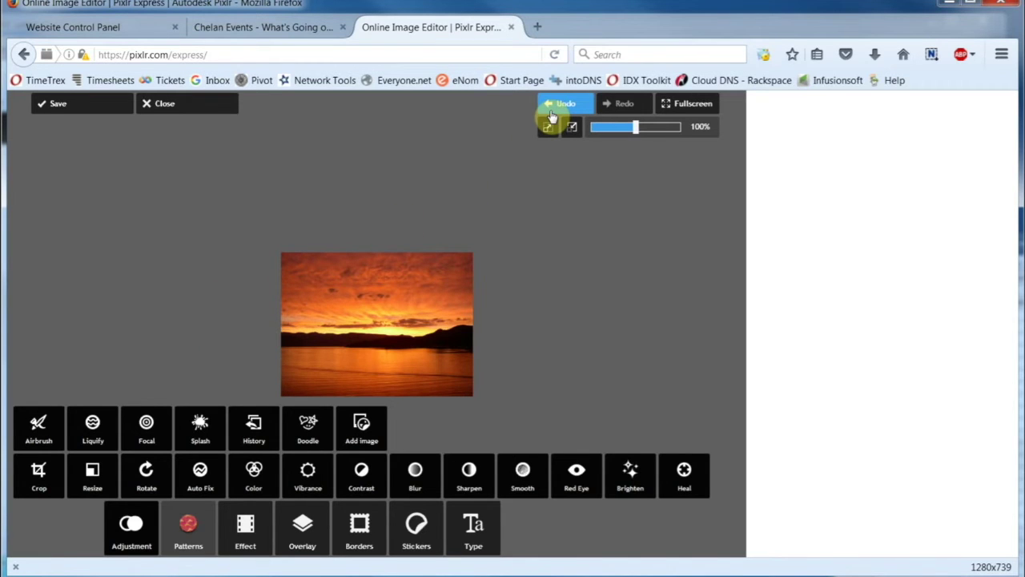
pyautogui.click(58, 104)
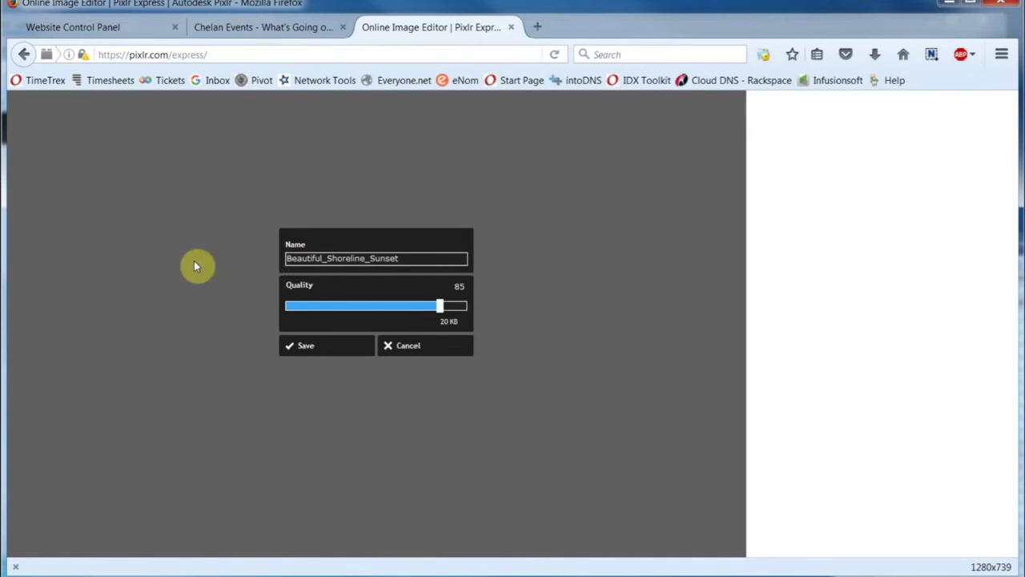
pyautogui.doubleClick(400, 259)
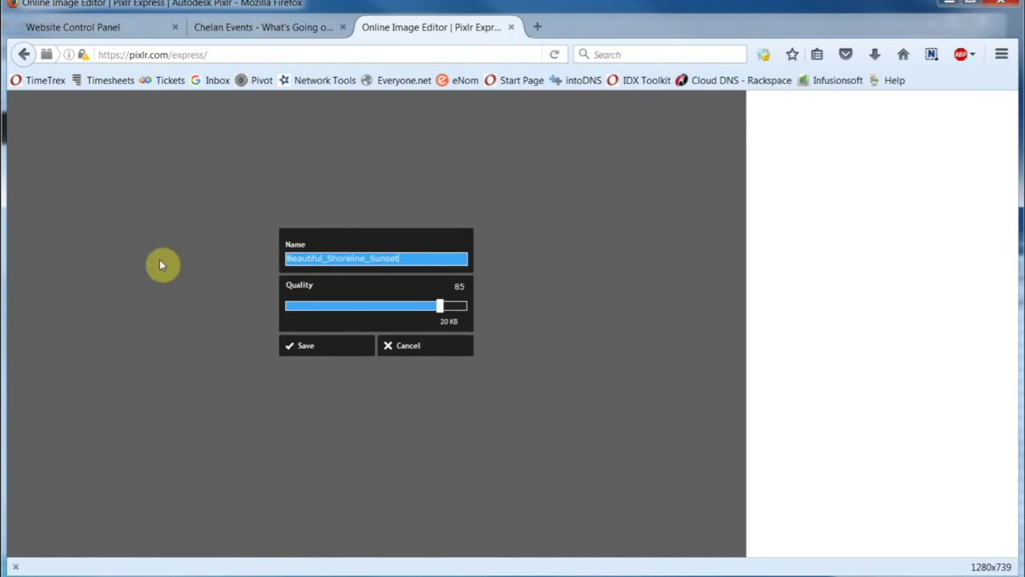
pyautogui.write('_Resized')
pyautogui.press('Right')
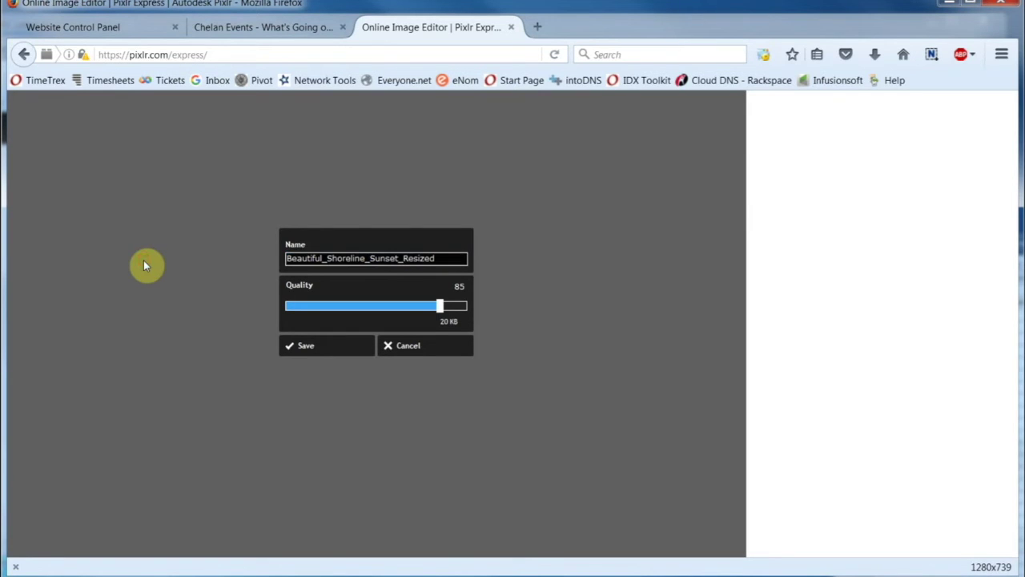
pyautogui.click(297, 346)
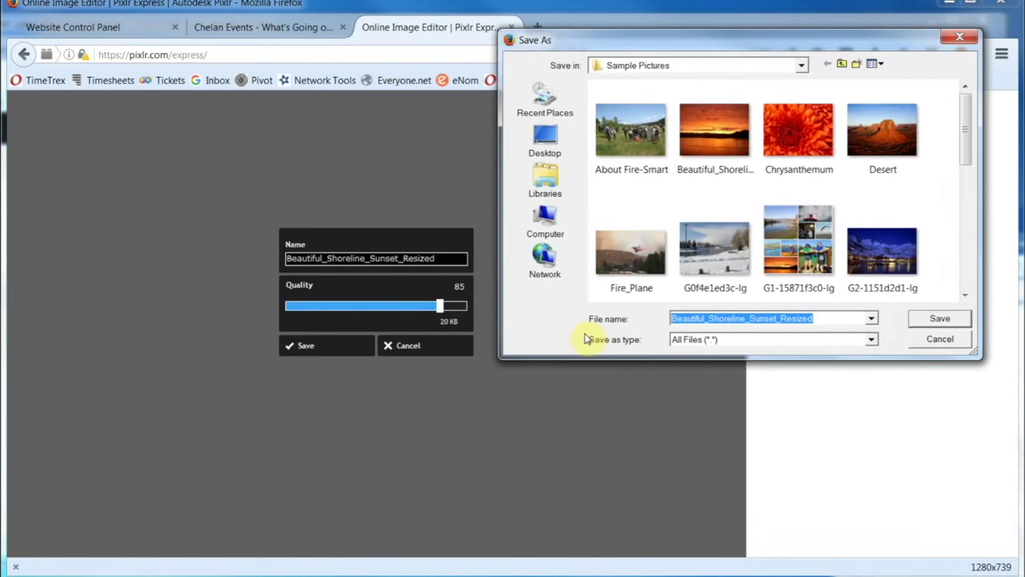
pyautogui.click(821, 317)
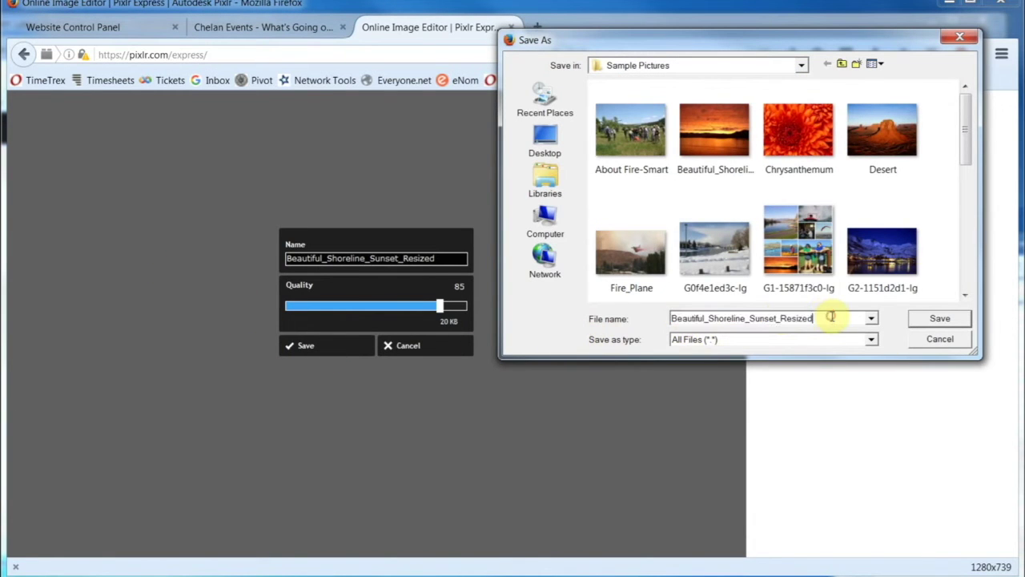
pyautogui.click(941, 319)
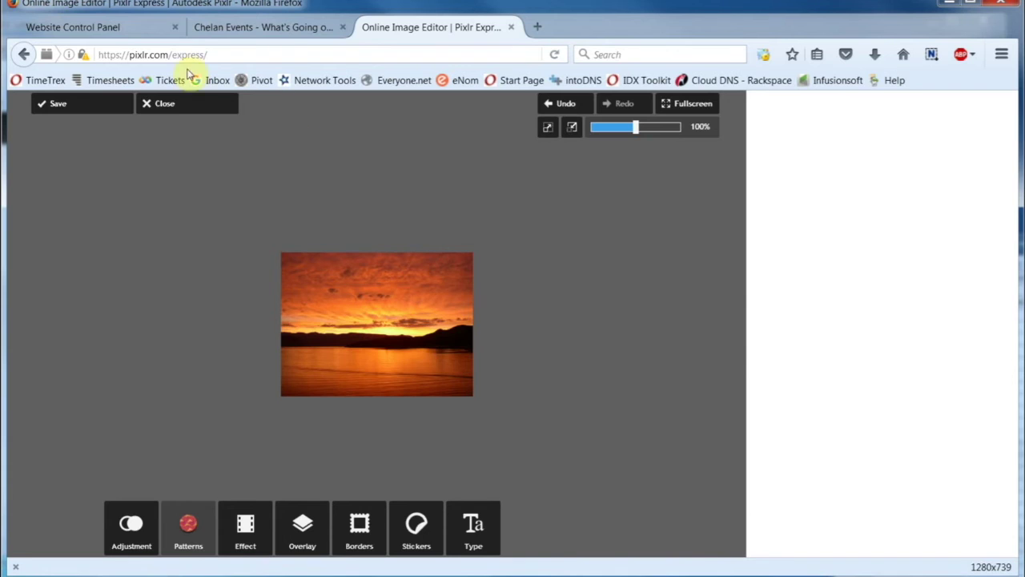
# In the Community Resource Page editor, place the cursor after 'managed' and start an image insert.
pyautogui.click(125, 29)
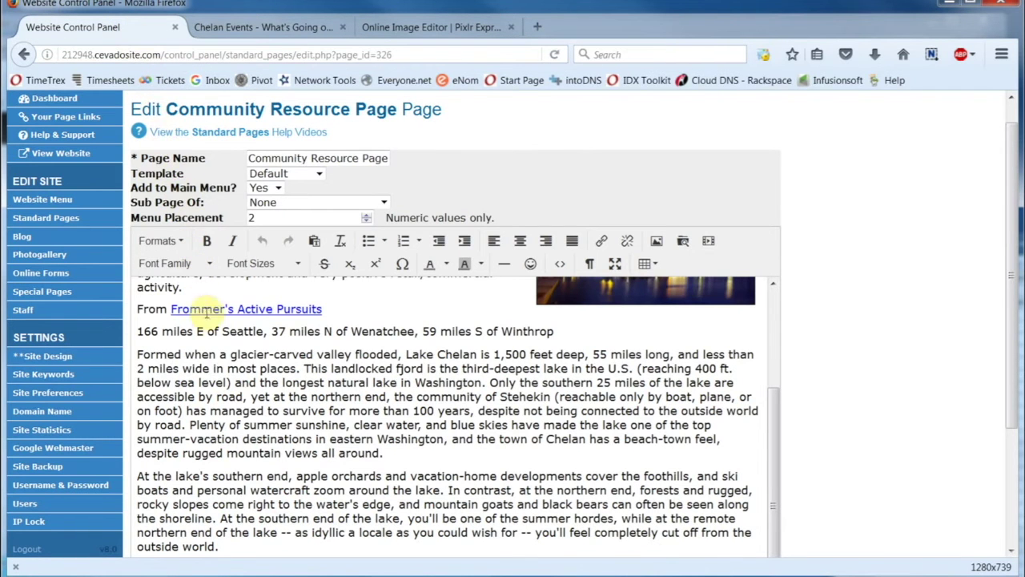
pyautogui.click(265, 410)
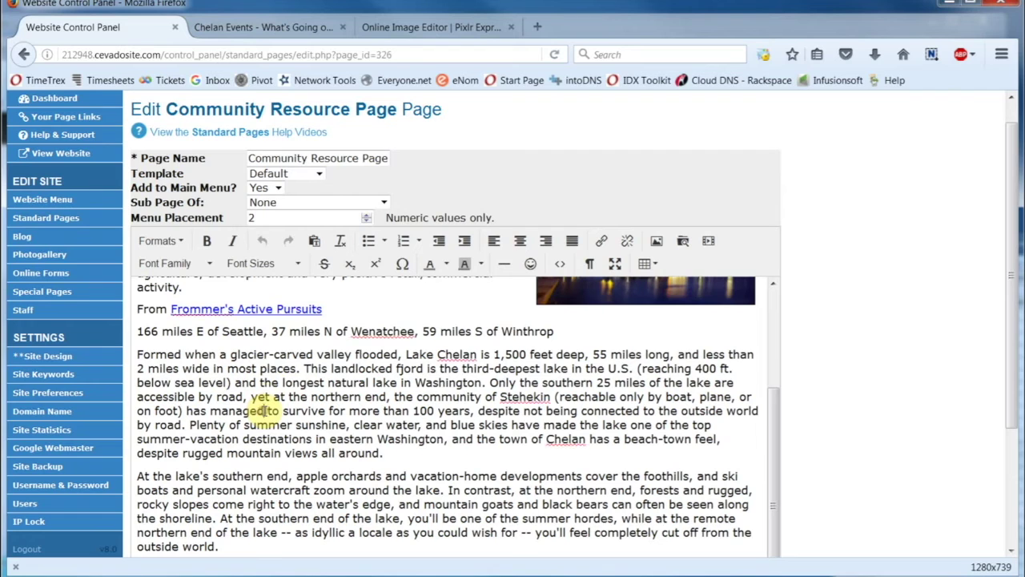
pyautogui.click(655, 240)
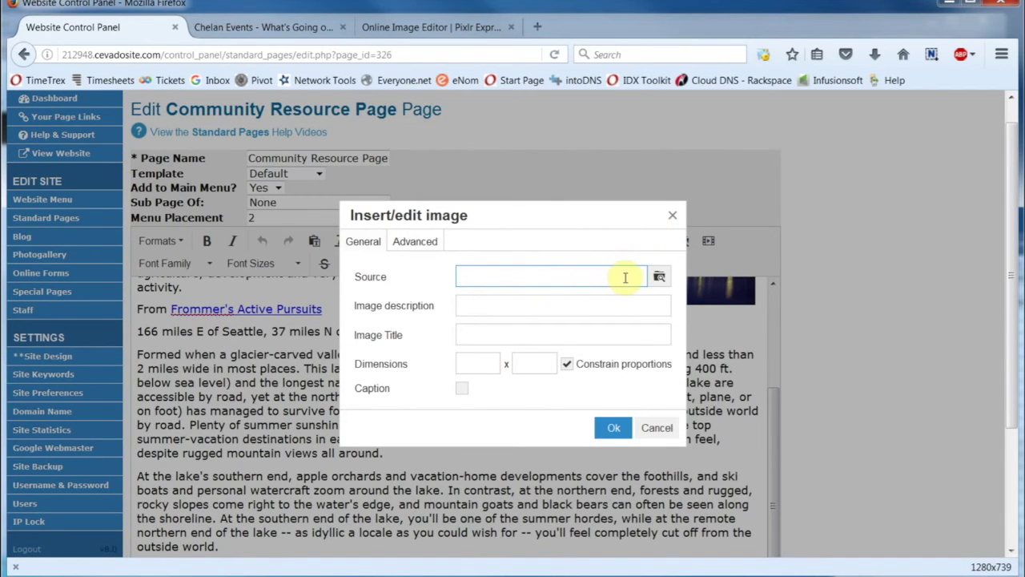
# Upload Beautiful_Shoreline_Sunset_Resized from the local machine into the Images/site_graphics folder.
pyautogui.click(658, 276)
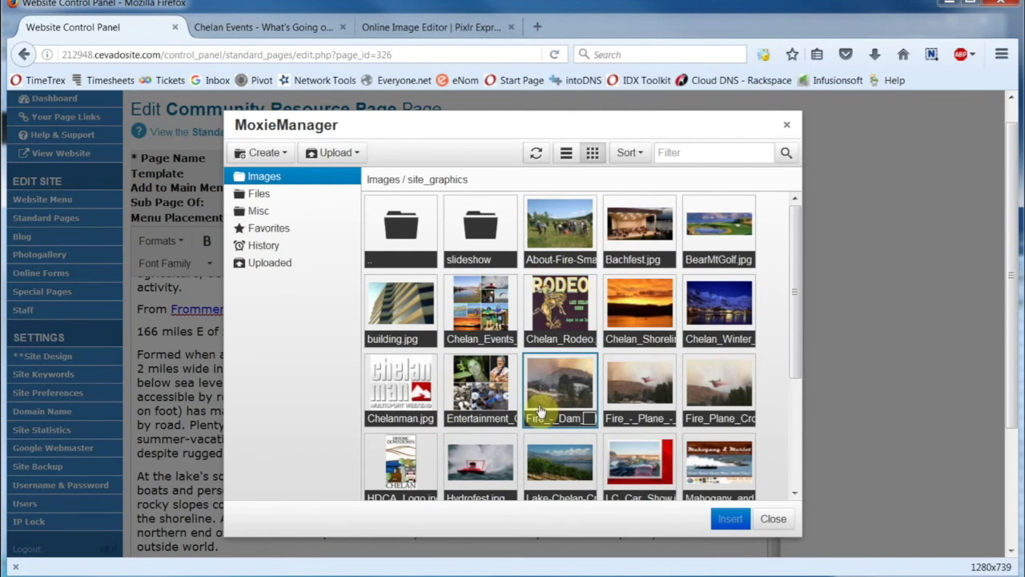
pyautogui.click(330, 154)
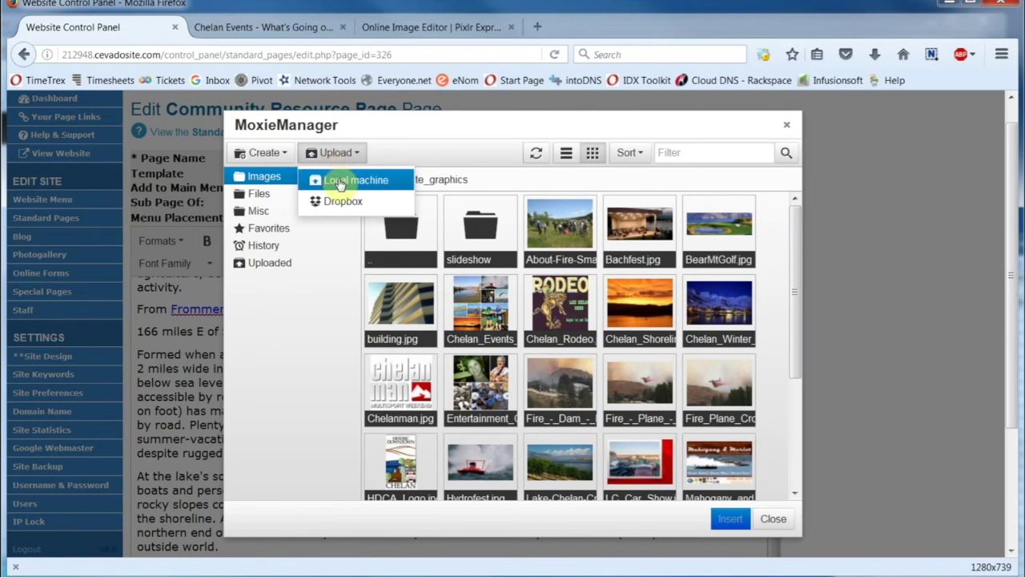
pyautogui.click(340, 181)
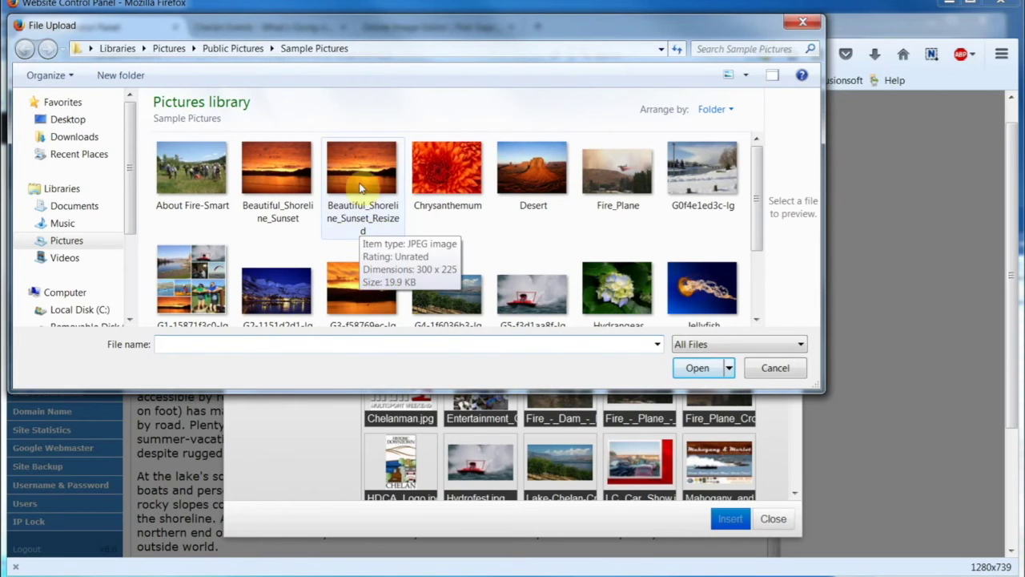
pyautogui.click(360, 183)
pyautogui.click(686, 369)
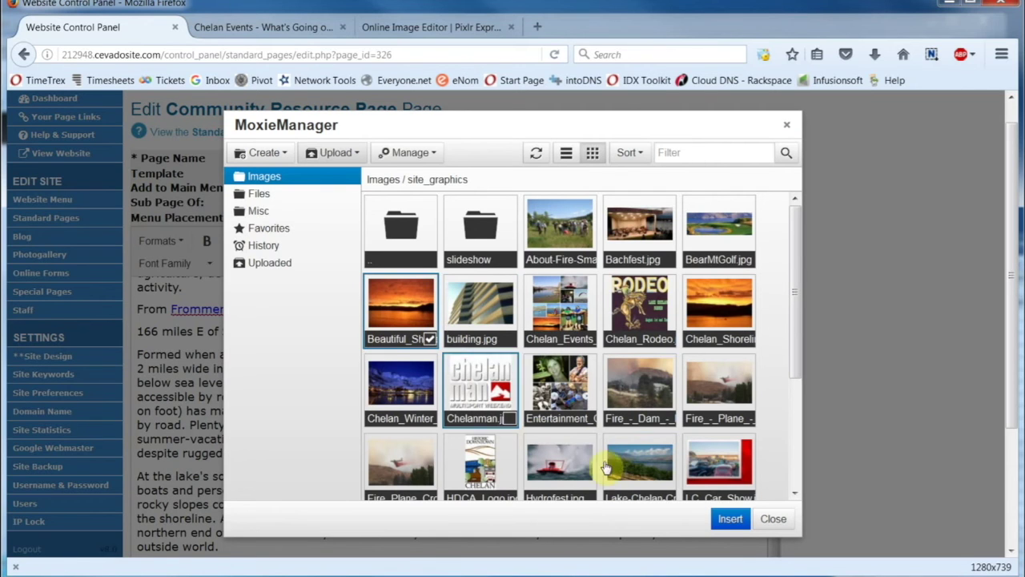
# Use the uploaded photo as source with vertical space 10, horizontal space 10 and border 1.
pyautogui.click(723, 520)
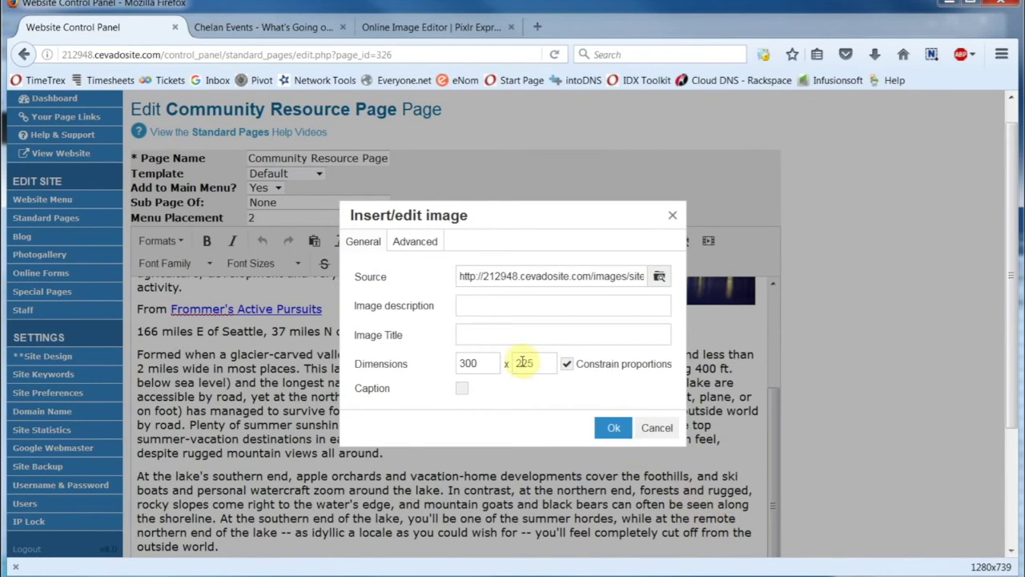
pyautogui.click(427, 249)
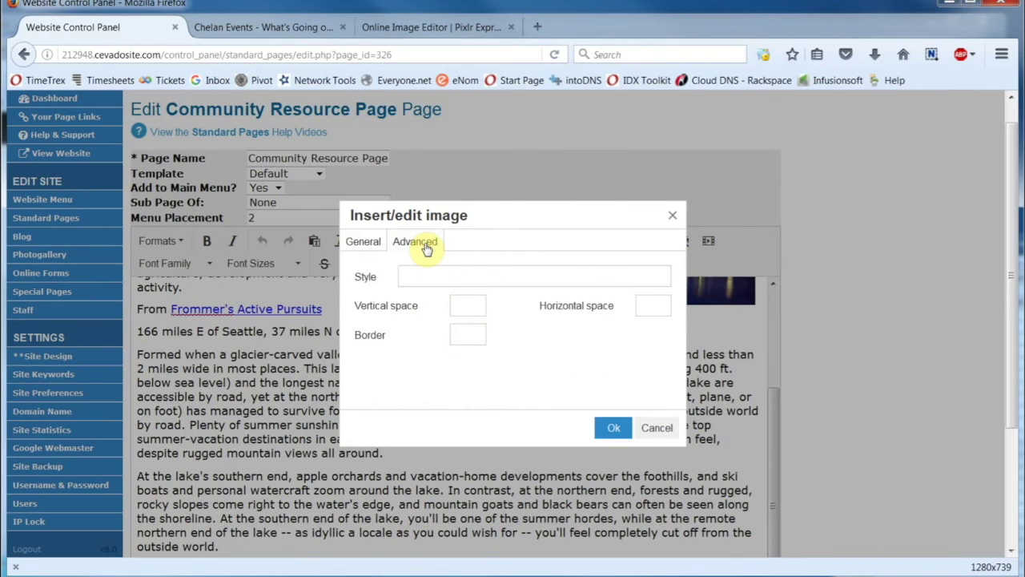
pyautogui.click(458, 309)
pyautogui.write('10')
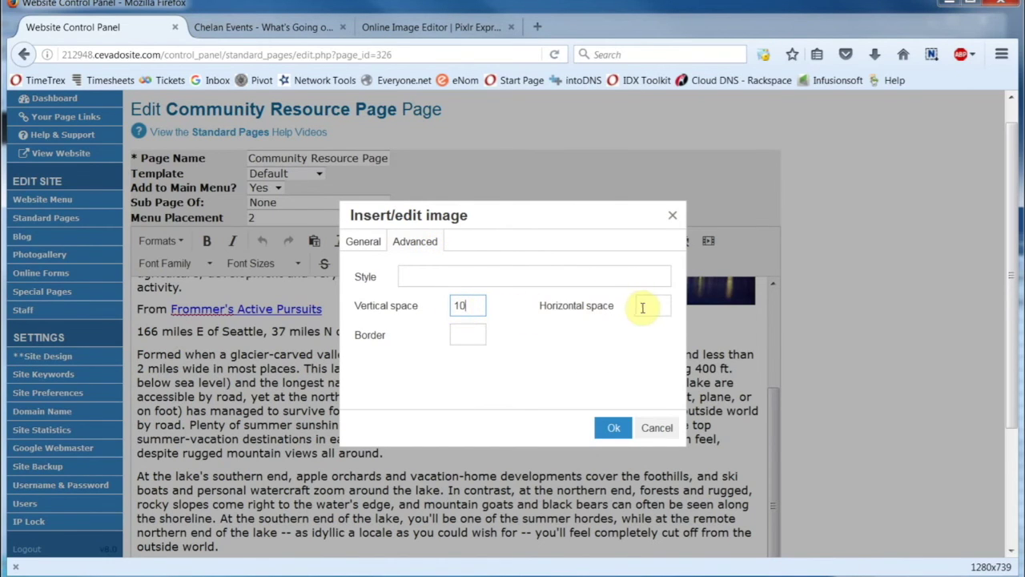
pyautogui.click(642, 307)
pyautogui.write('10')
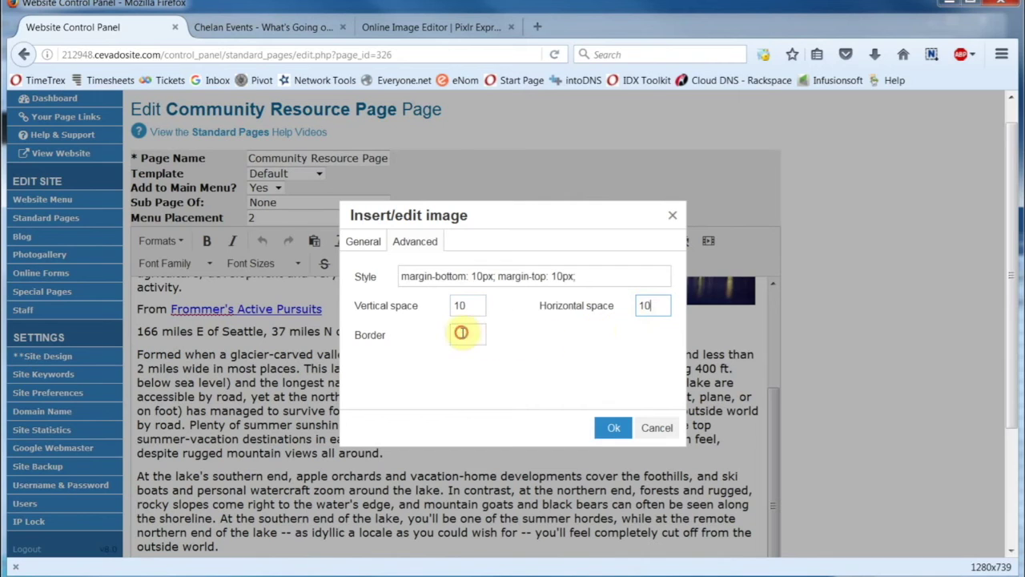
pyautogui.click(461, 333)
pyautogui.write('1')
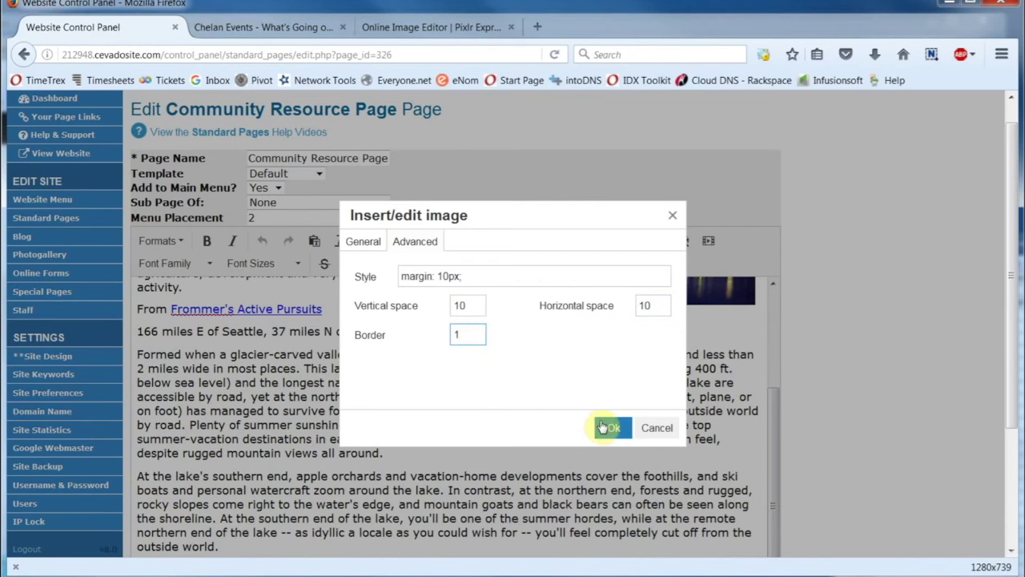
pyautogui.click(609, 428)
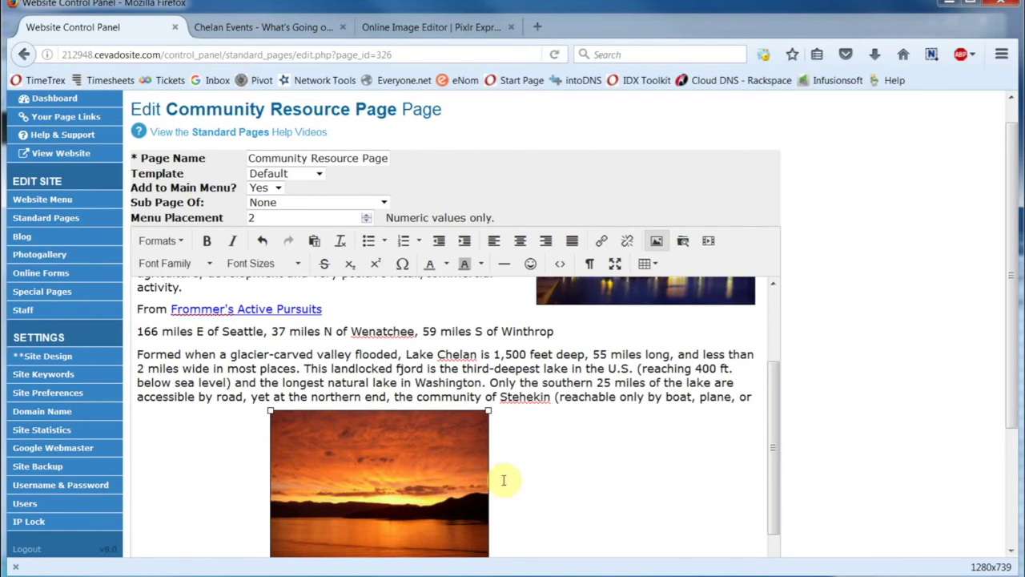
# Align the sunset image left and save the page with Update Page.
pyautogui.click(496, 242)
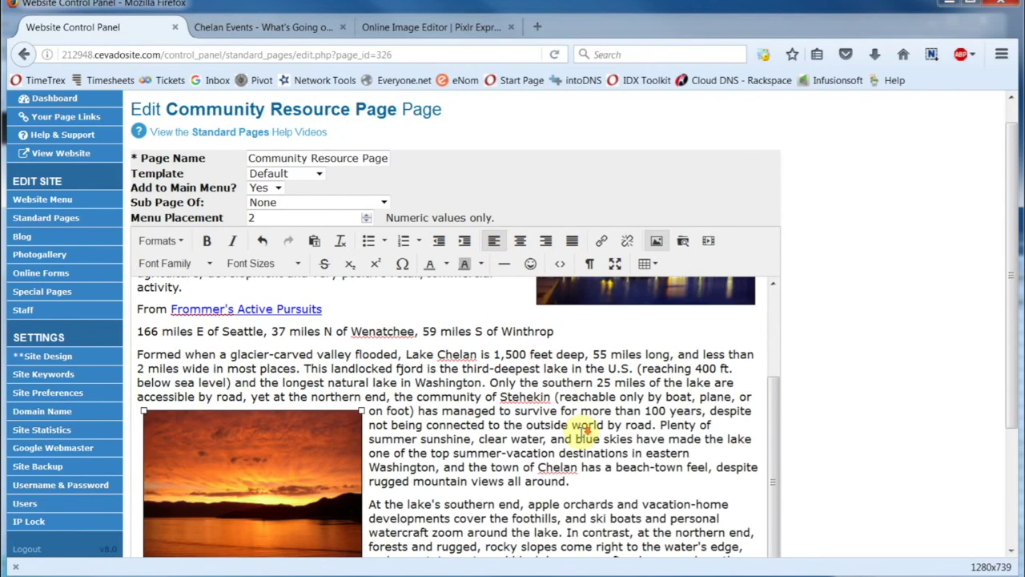
pyautogui.scroll(-1, 582, 432)
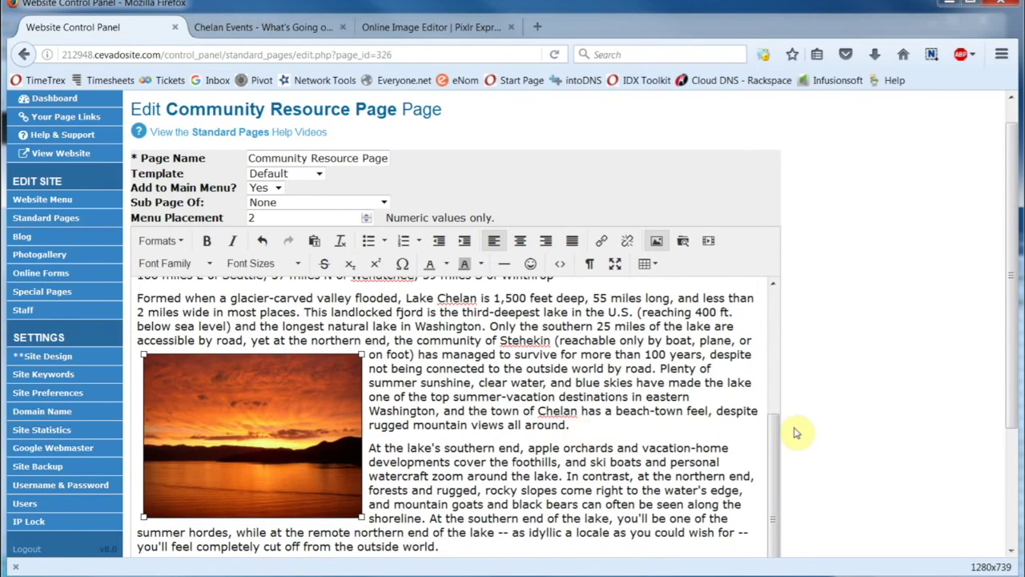
pyautogui.scroll(-2, 801, 433)
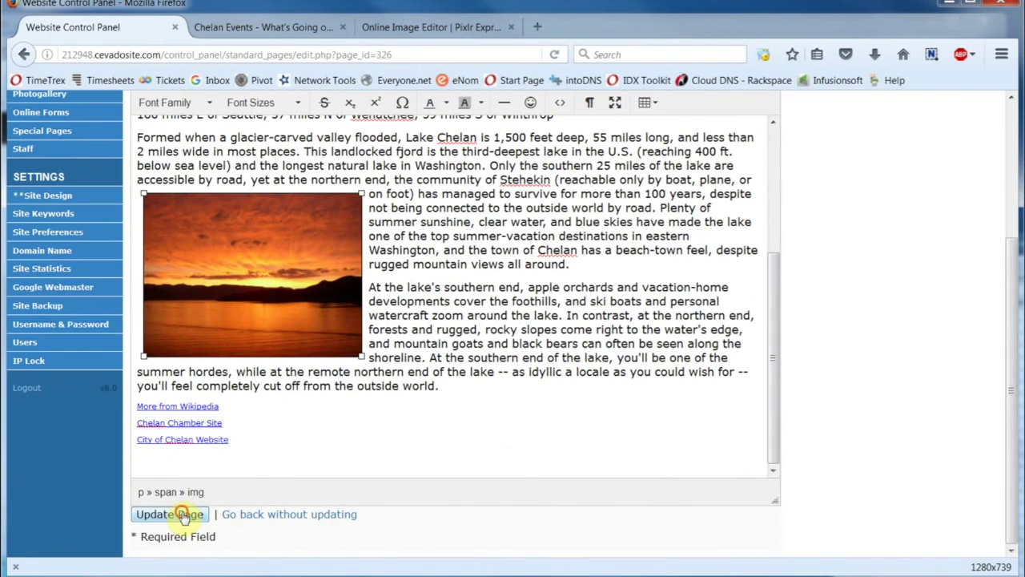
pyautogui.click(183, 516)
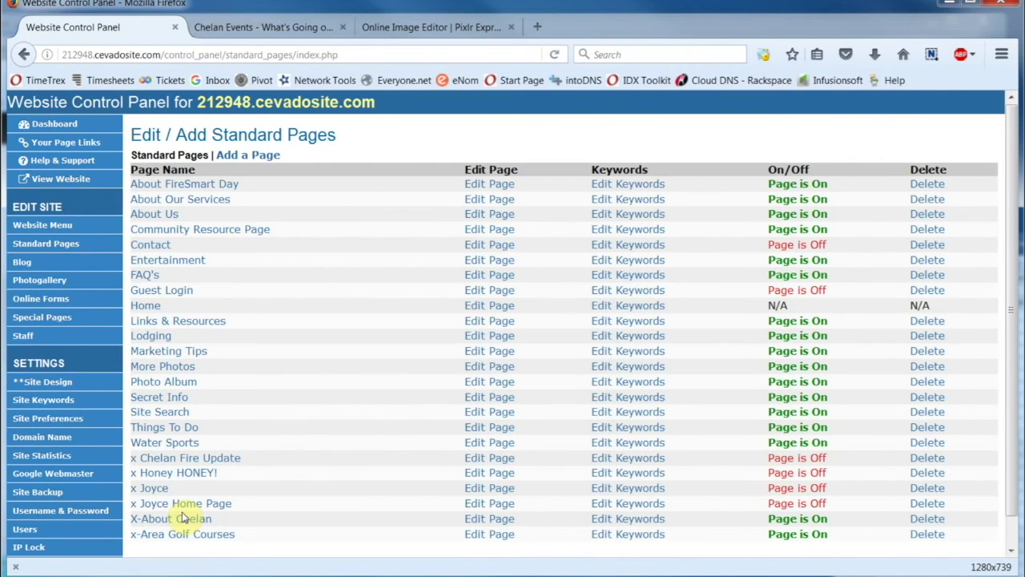
# Reload the live Chelan Events page and scroll down to the left-aligned sunset photo.
pyautogui.click(229, 26)
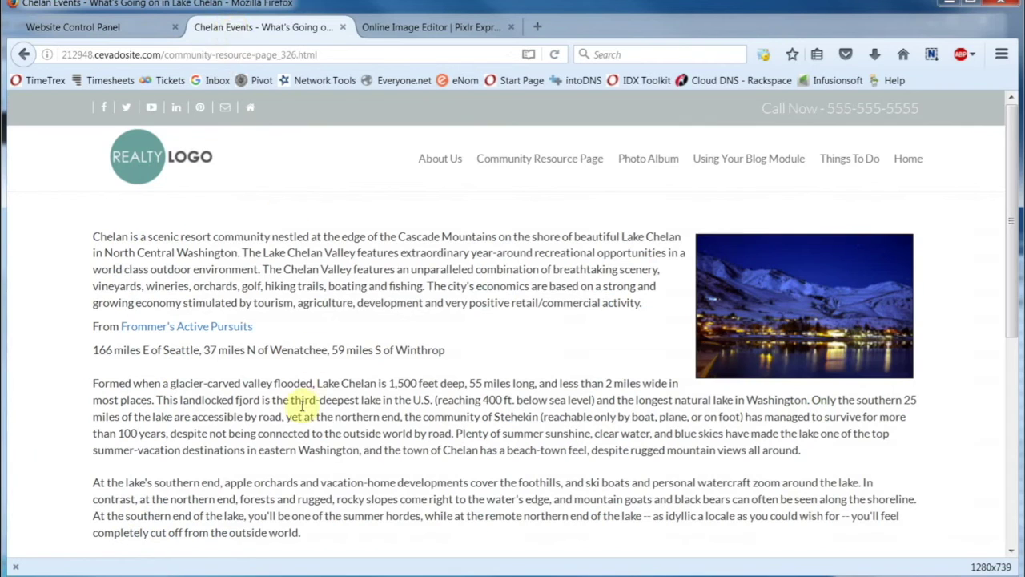
pyautogui.click(554, 54)
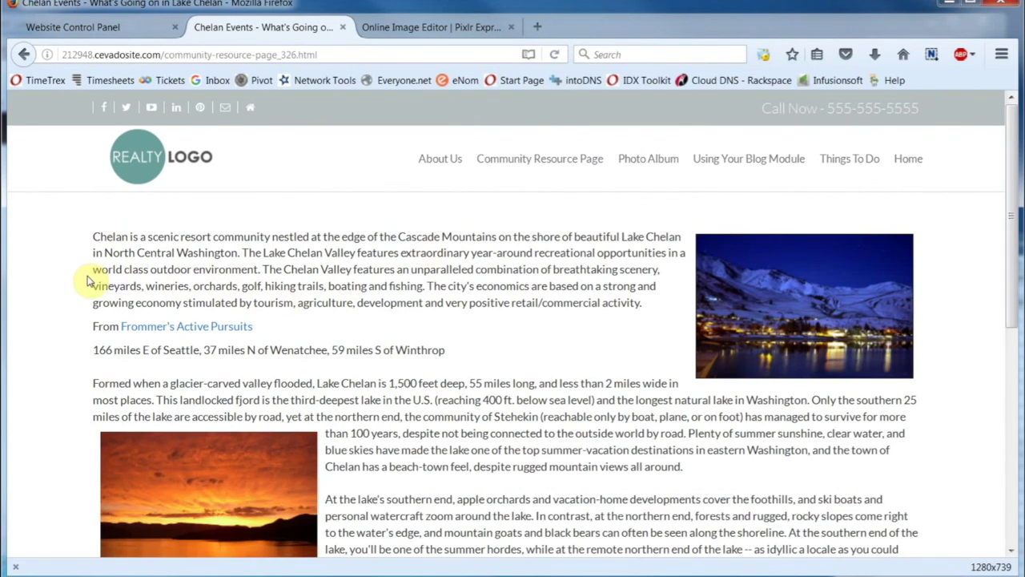
pyautogui.scroll(-3, 82, 298)
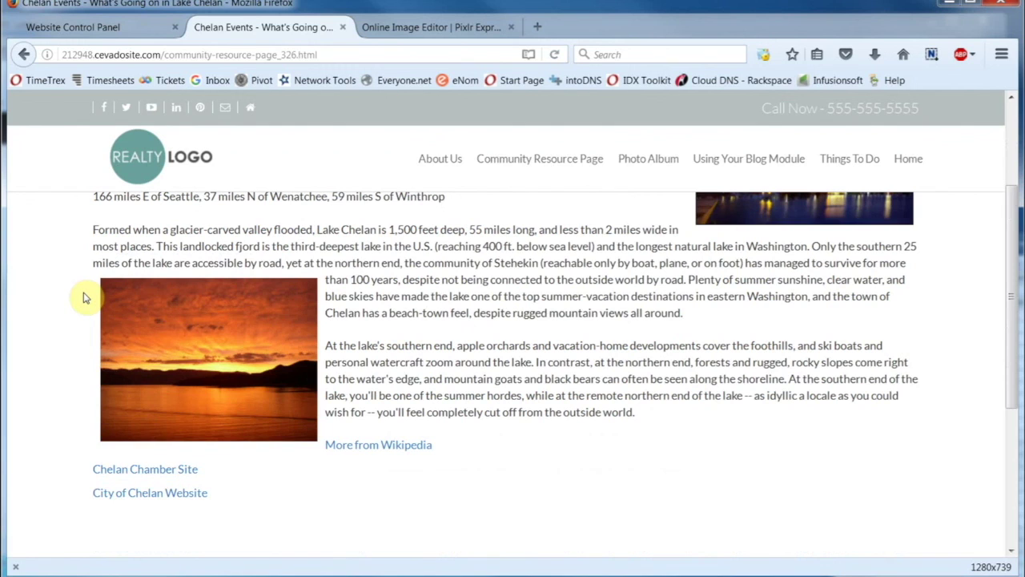